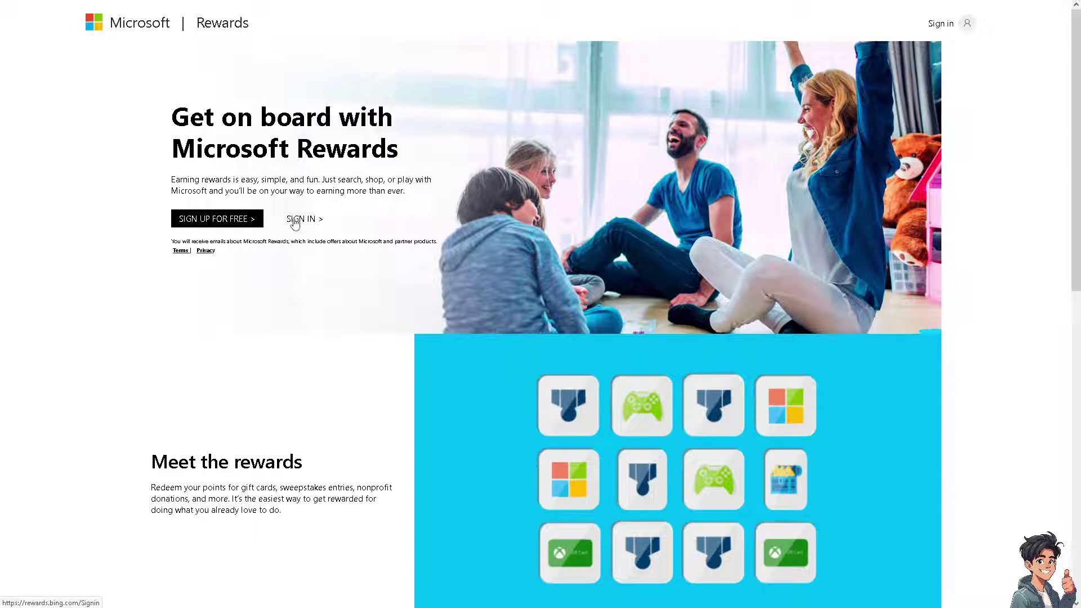
Choose Sign up for free on the Rewards welcome page, then 'Create one!' for a new account
left_click(226, 225)
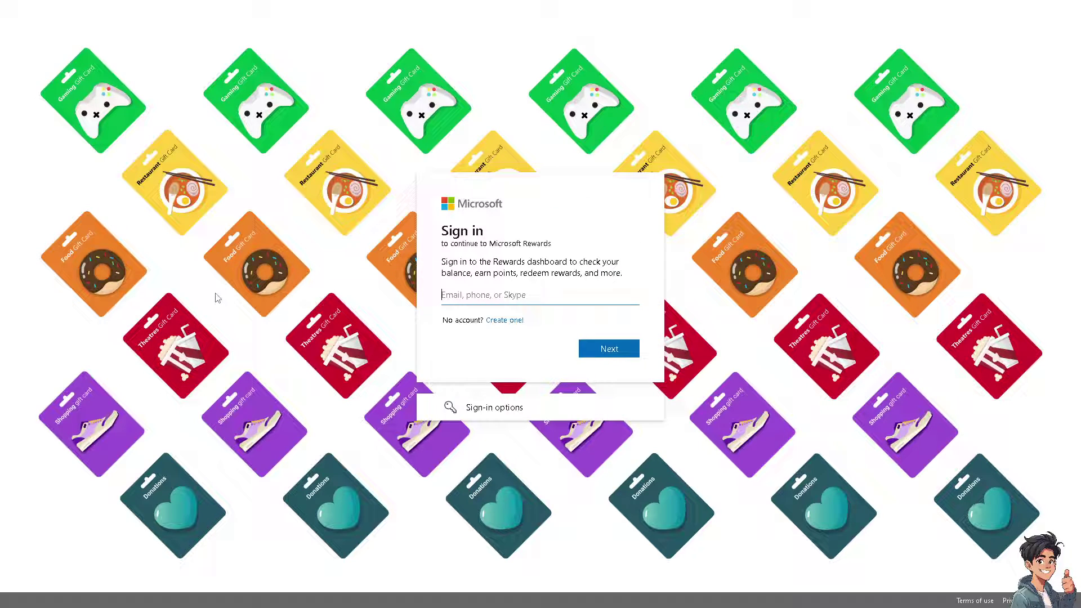
left_click(505, 320)
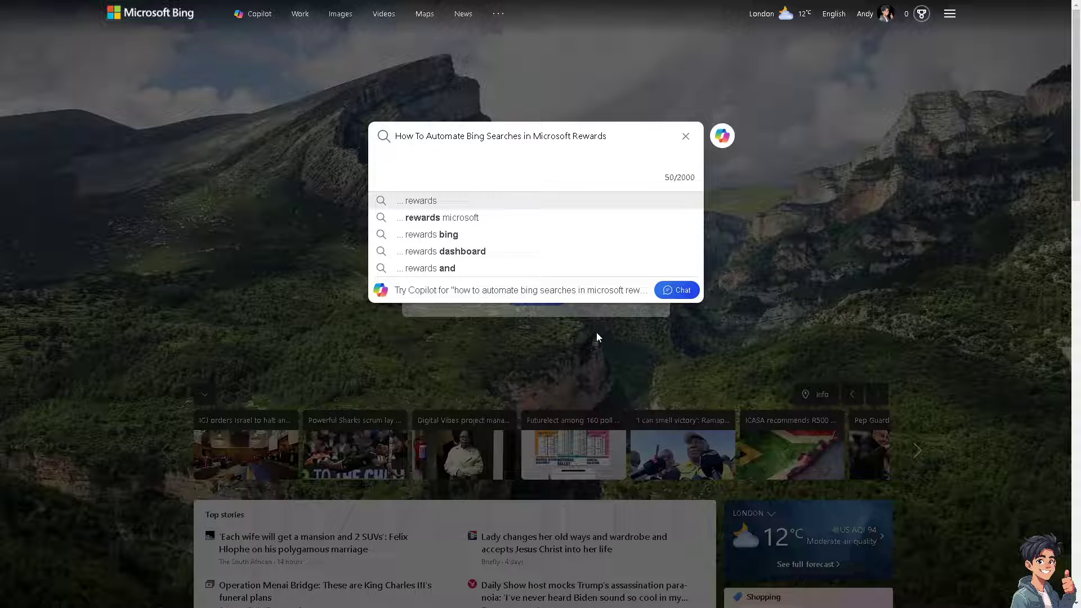
Run the Bing search 'How To Automate Bing Searches in Microsoft Rewards'
left_click(573, 157)
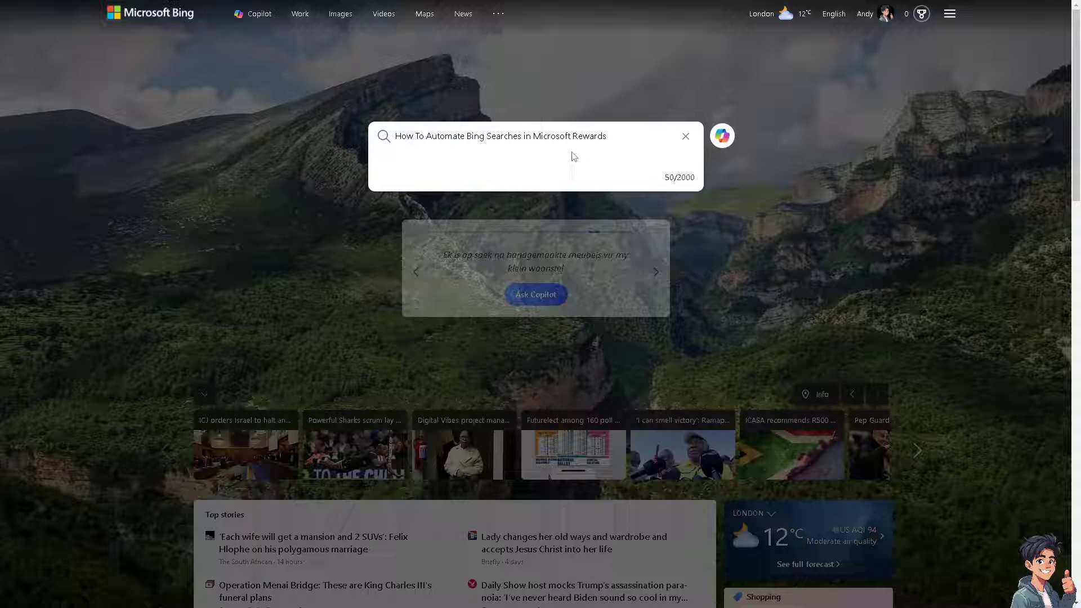
left_click(624, 135)
key("Return")
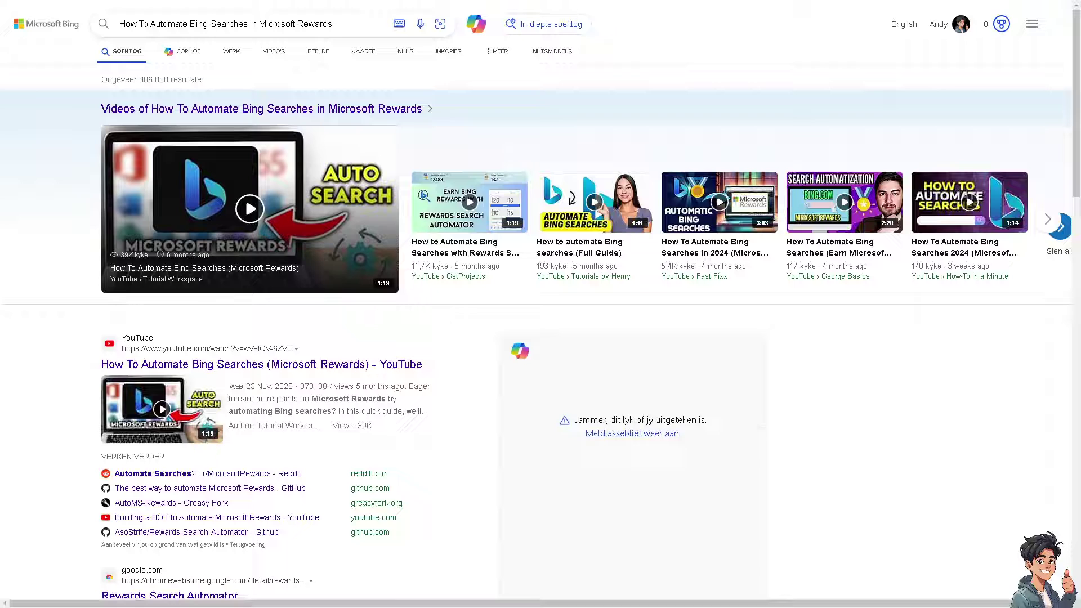
Scroll down through the Bing results past the Rewards Search Automator listing, then back up
scroll(231, 401, "down", 1)
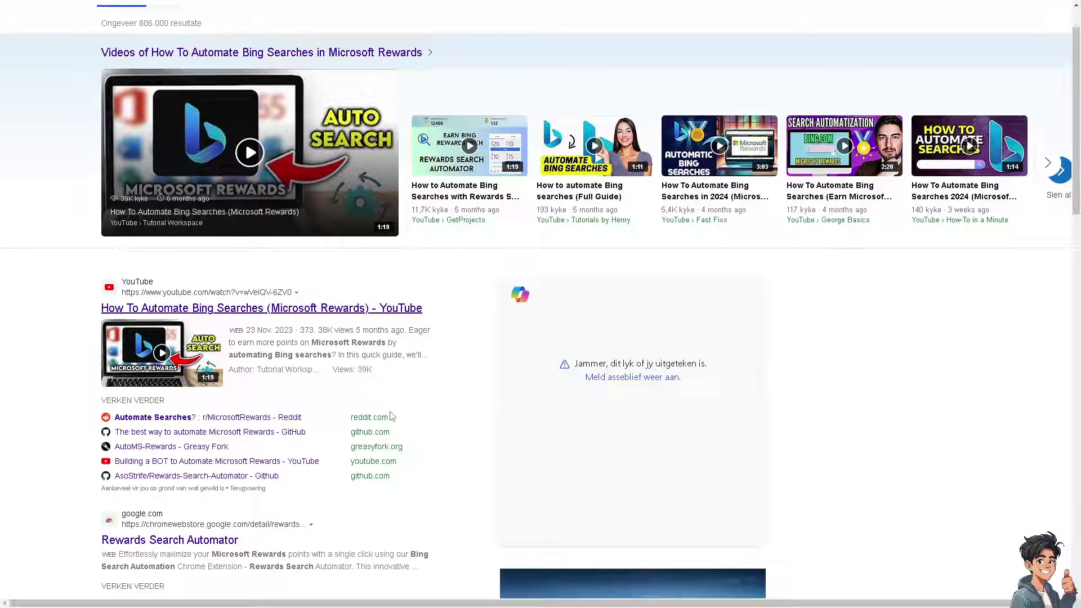
scroll(393, 416, "down", 1)
scroll(392, 416, "down", 2)
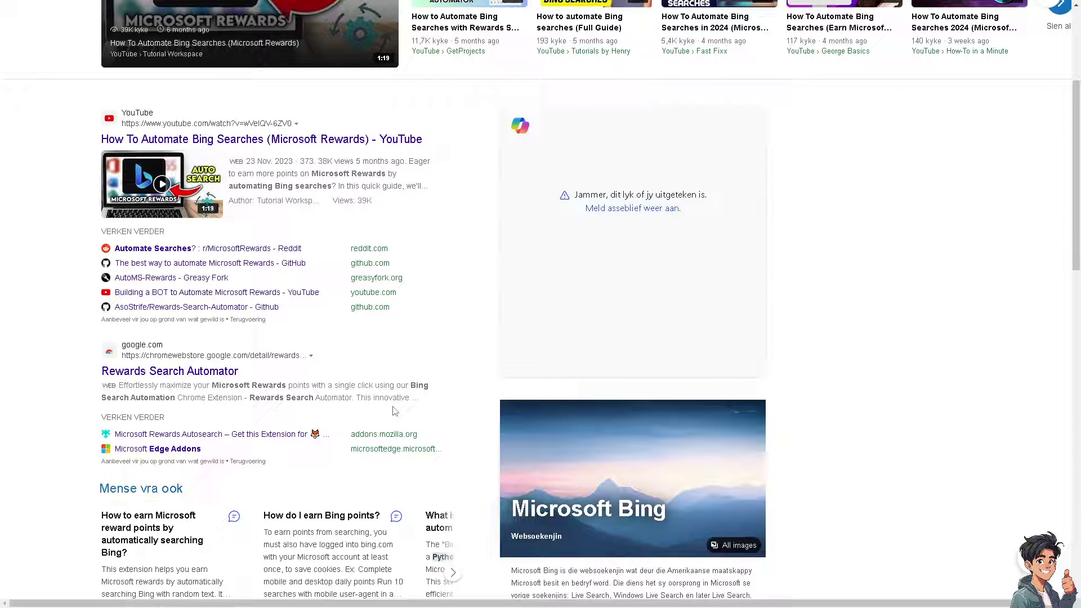
scroll(395, 411, "up", 4)
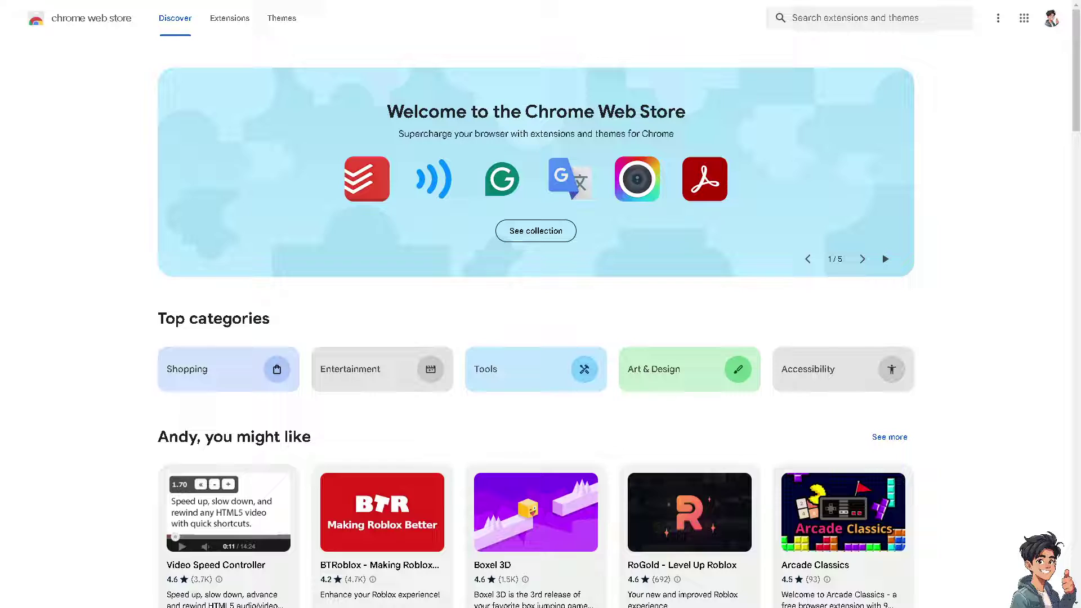
Search the Chrome Web Store for 'Rewards Search Aut' and pick the Rewards Search Automator suggestion
left_click(812, 16)
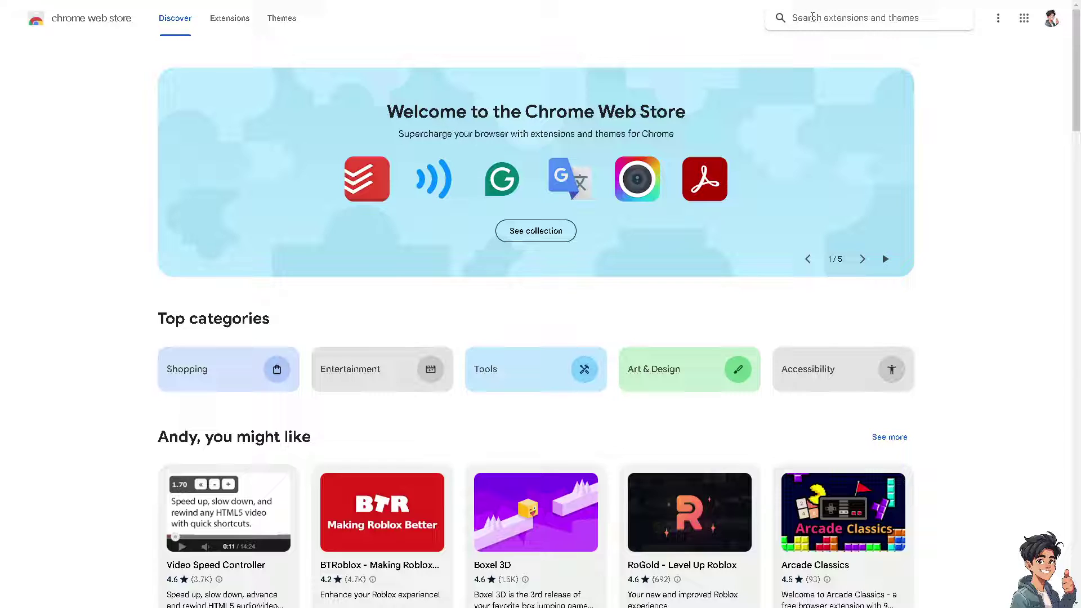
type("Rewr")
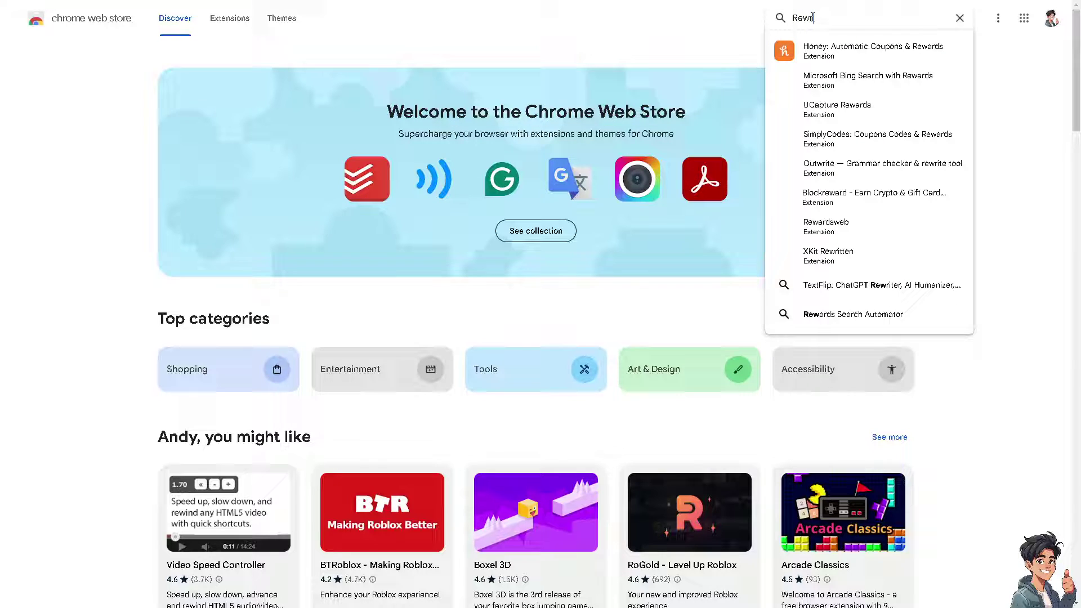
key("BackSpace")
type("a")
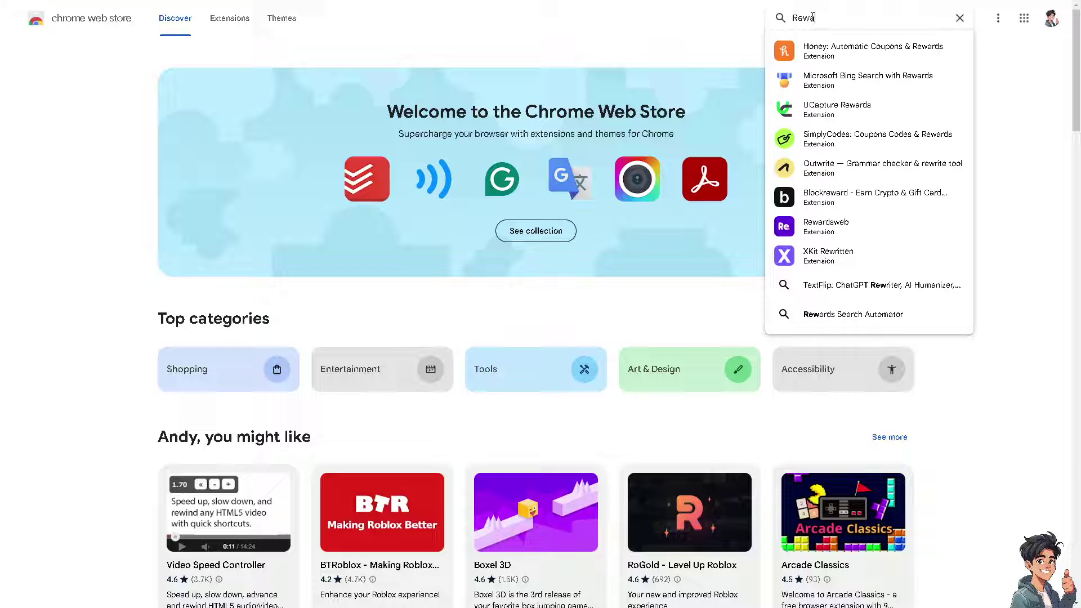
type("rds Sear")
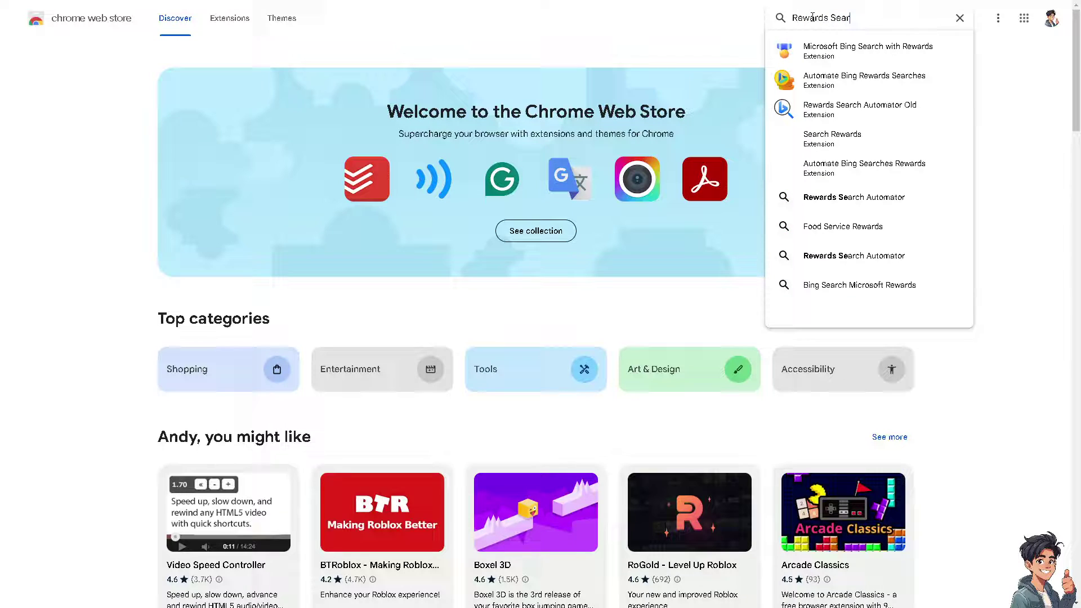
type("ch Aut")
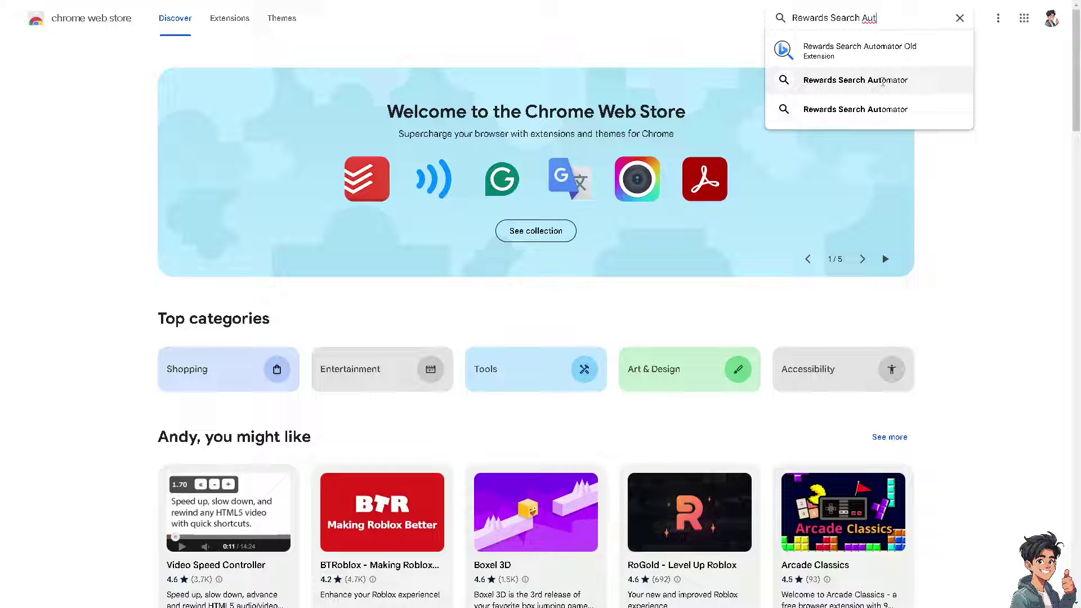
left_click(867, 80)
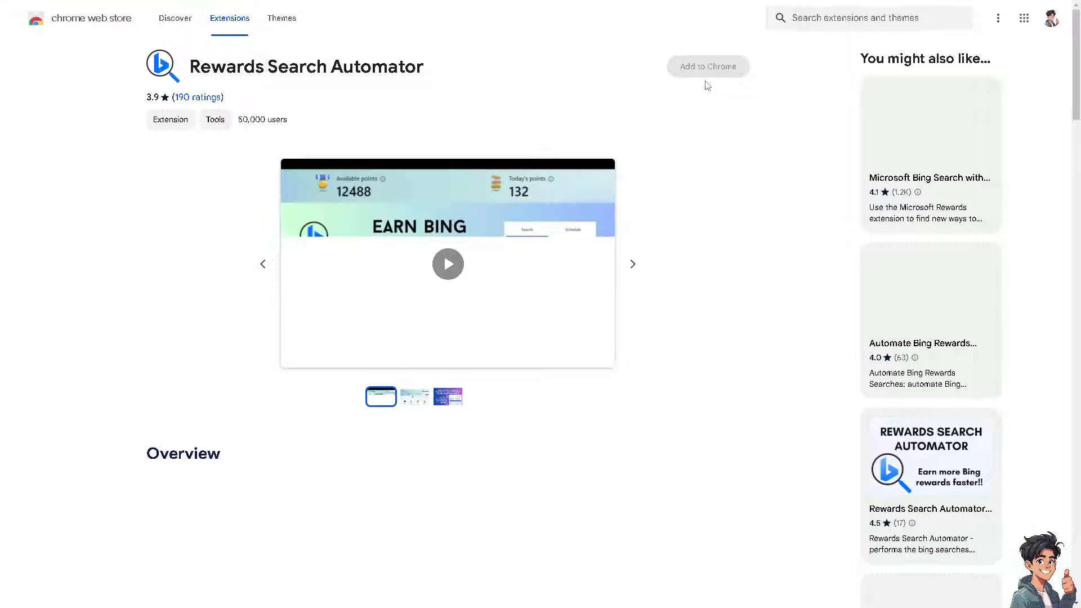
Scroll through the Rewards Search Automator overview and back to the top of the listing
scroll(481, 337, "down", 5)
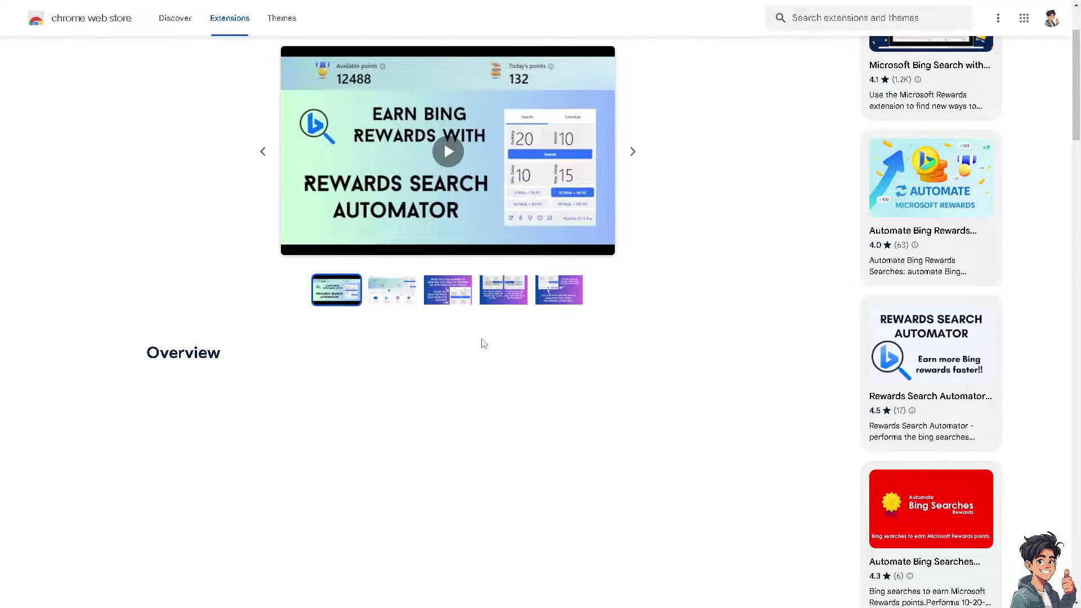
scroll(483, 343, "up", 1)
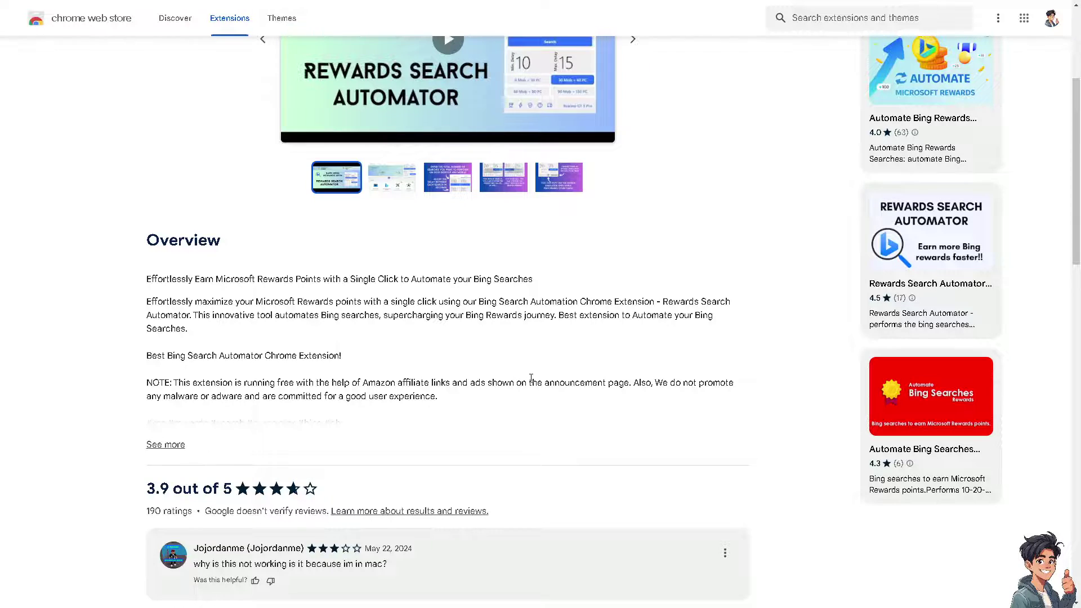
scroll(422, 381, "up", 4)
Add Rewards Search Automator to Chrome, confirm Add extension, and Agree to its terms
left_click(699, 78)
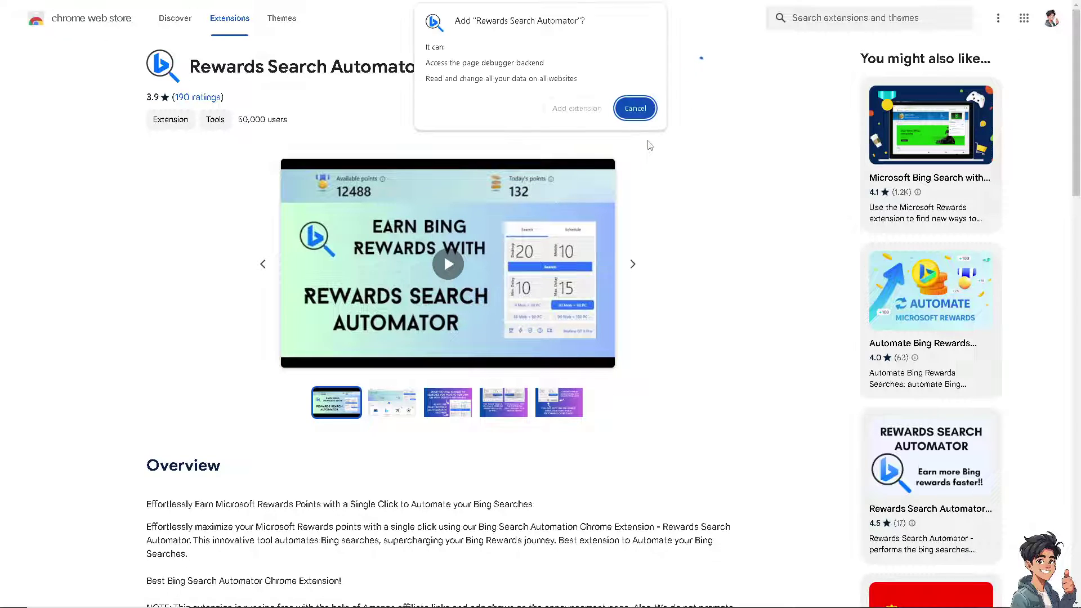
left_click(582, 110)
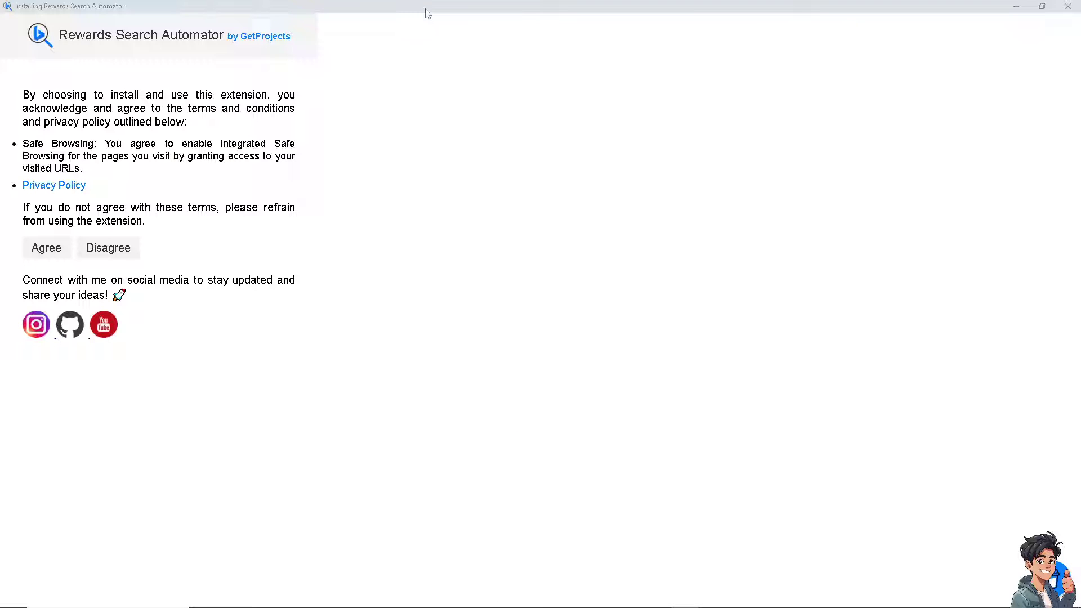
left_click(52, 249)
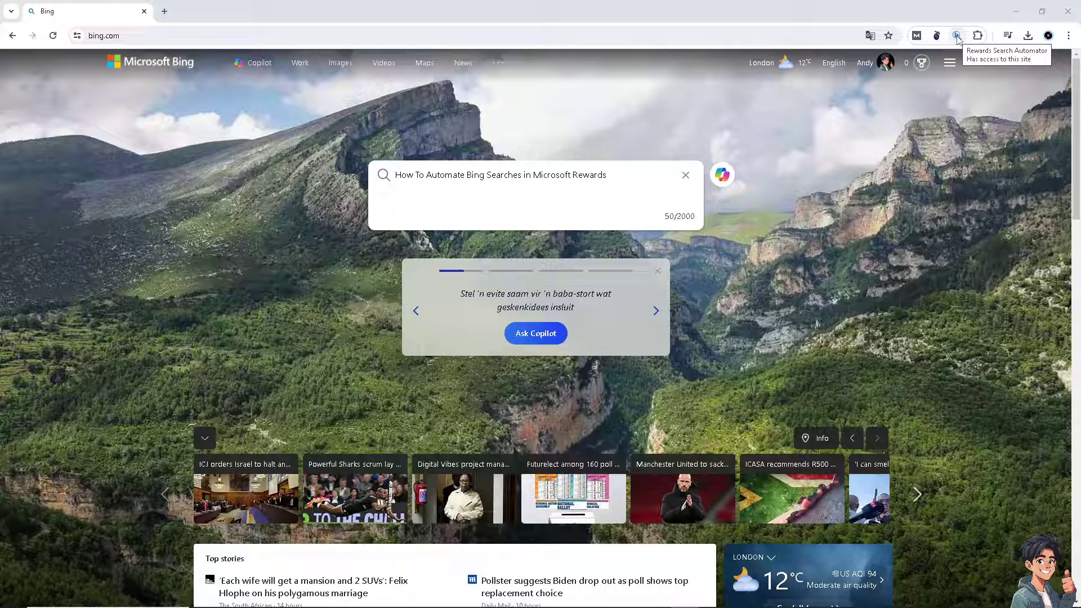
In the extension popup, change Desktop searches 20→15, Mobile 10→20, and Min. Delay 15→150
left_click(957, 36)
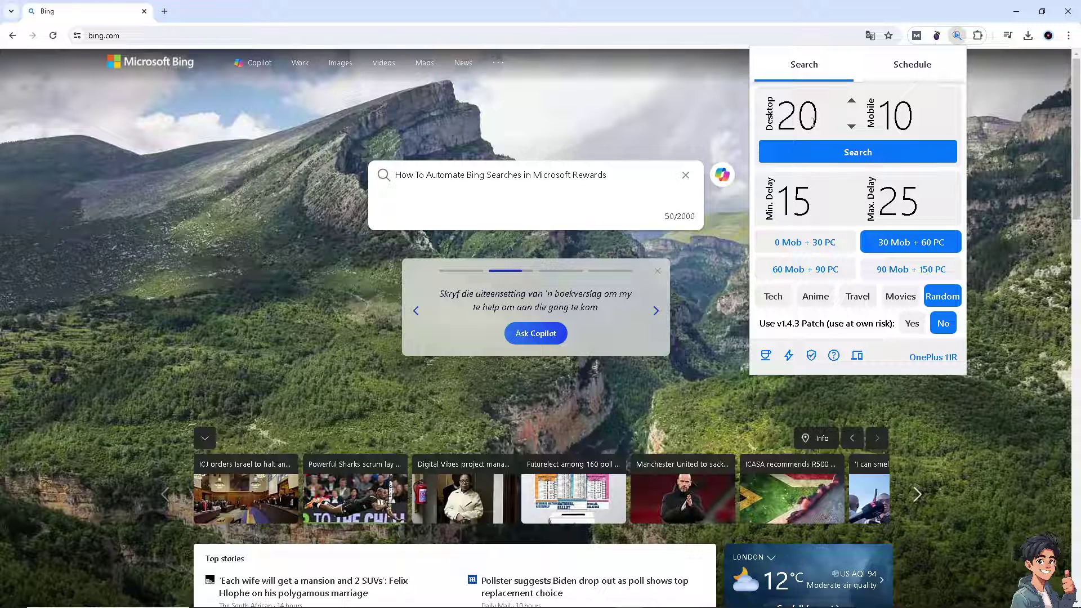
left_click_drag(819, 116, 781, 118)
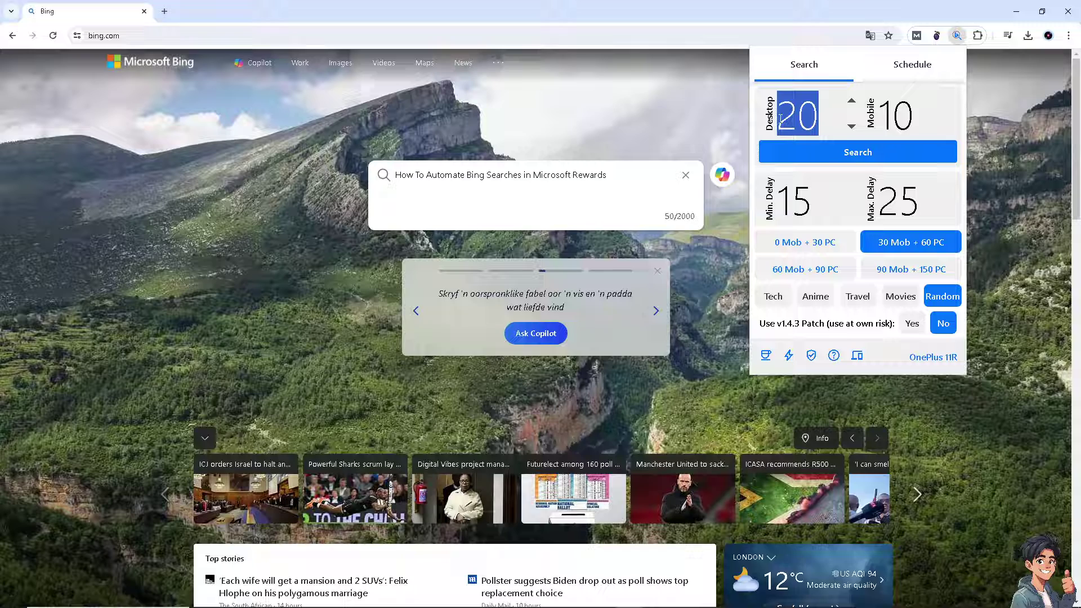
type("15")
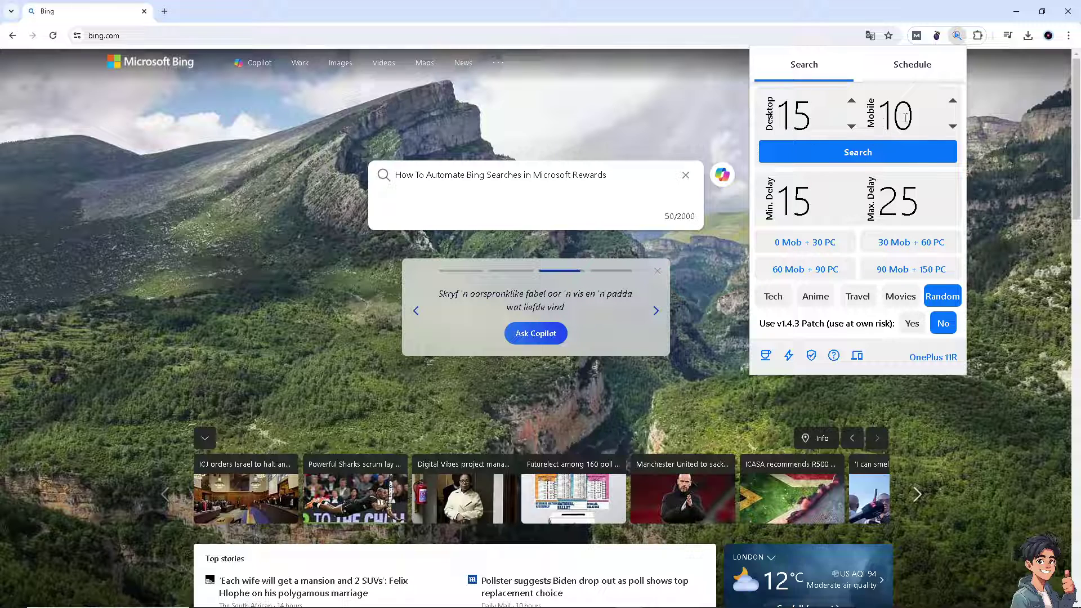
left_click_drag(918, 115, 877, 110)
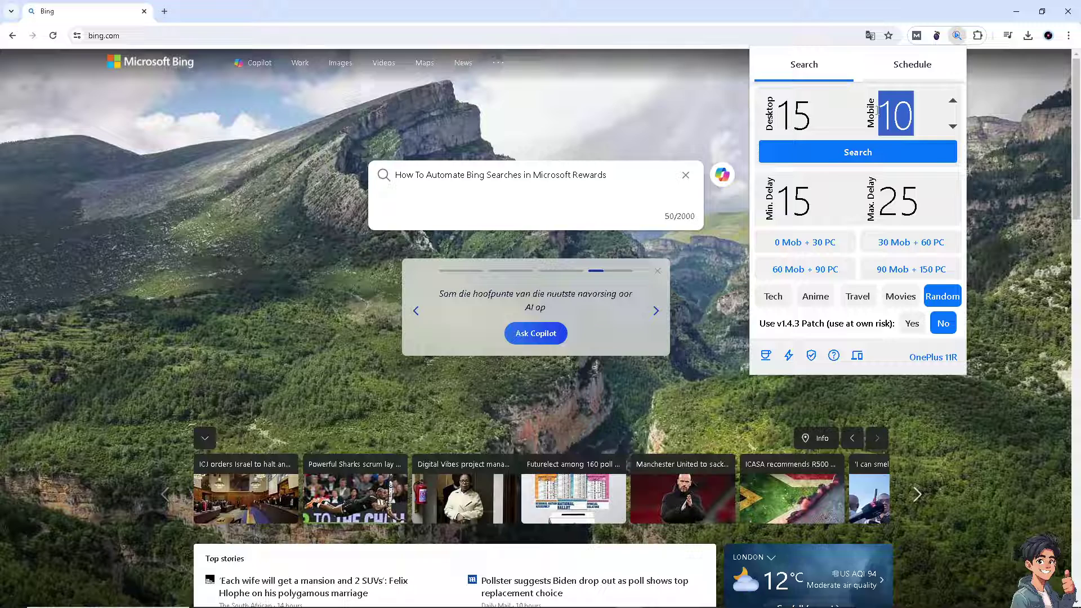
type("20")
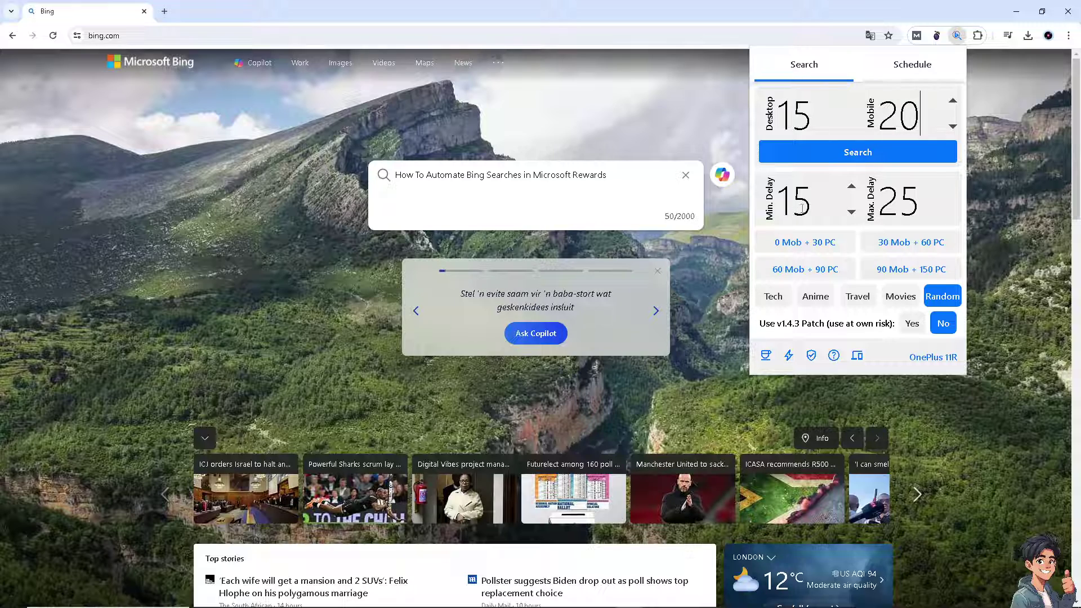
left_click_drag(814, 207, 779, 206)
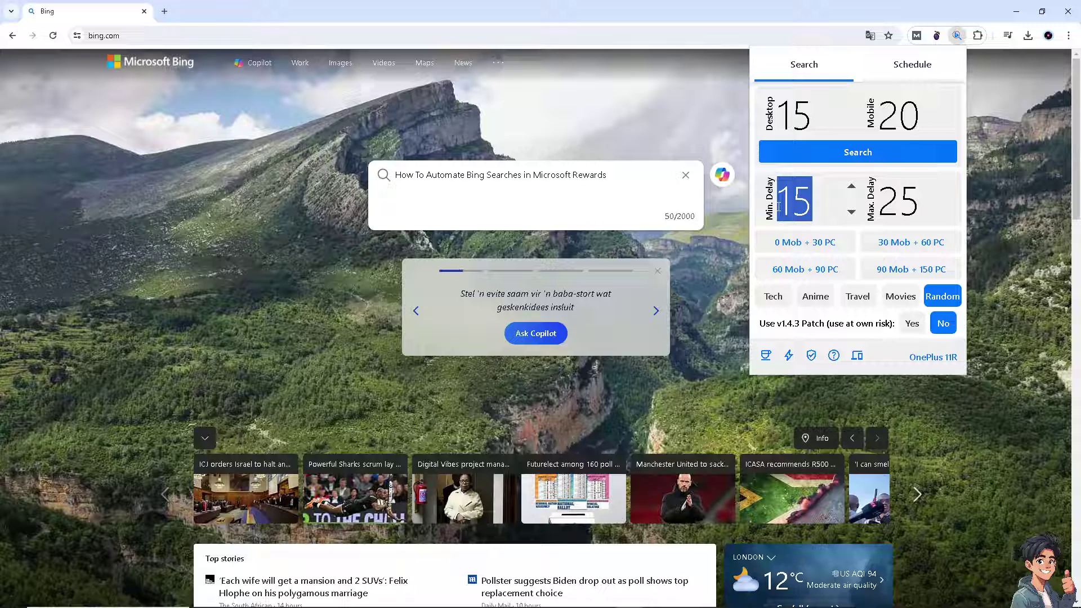
type("150")
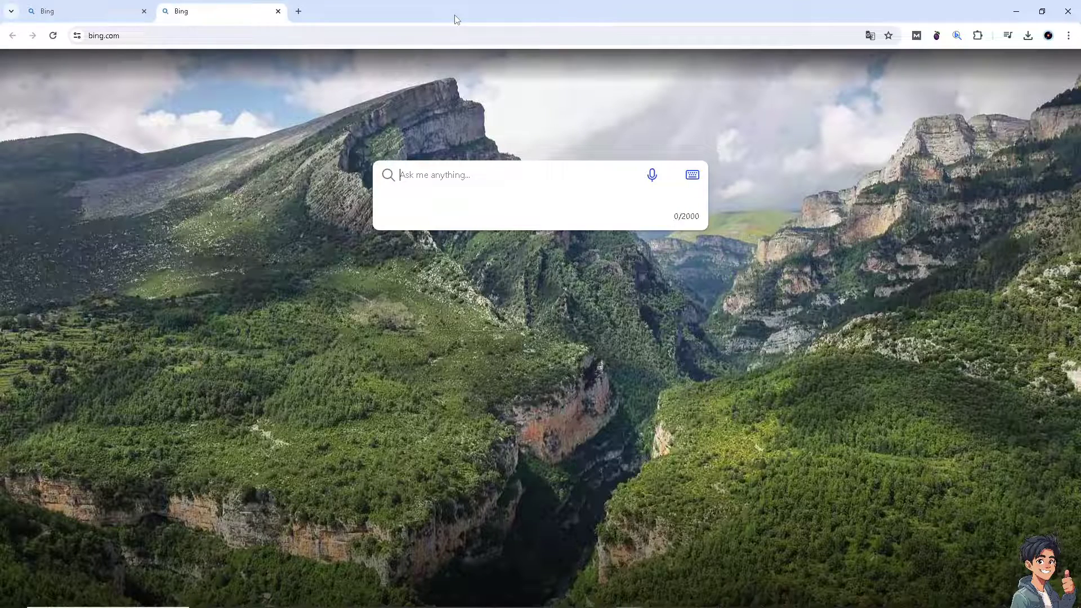
Switch Chrome to full screen with F11 while 'gastreoenterologist' is entered into Bing's search box
key("F11")
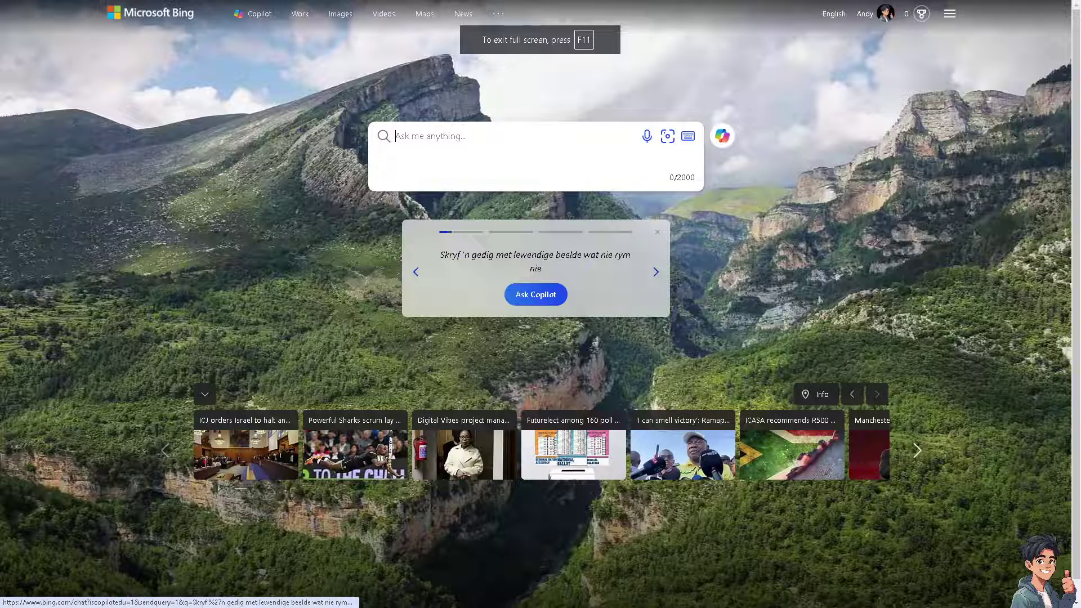
type("g")
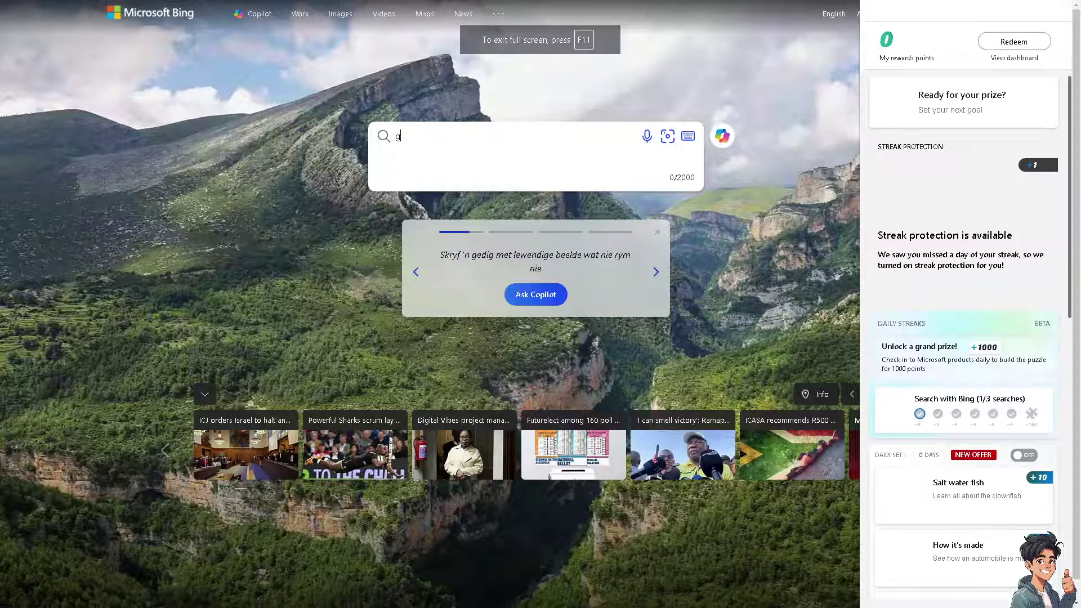
type("astreo")
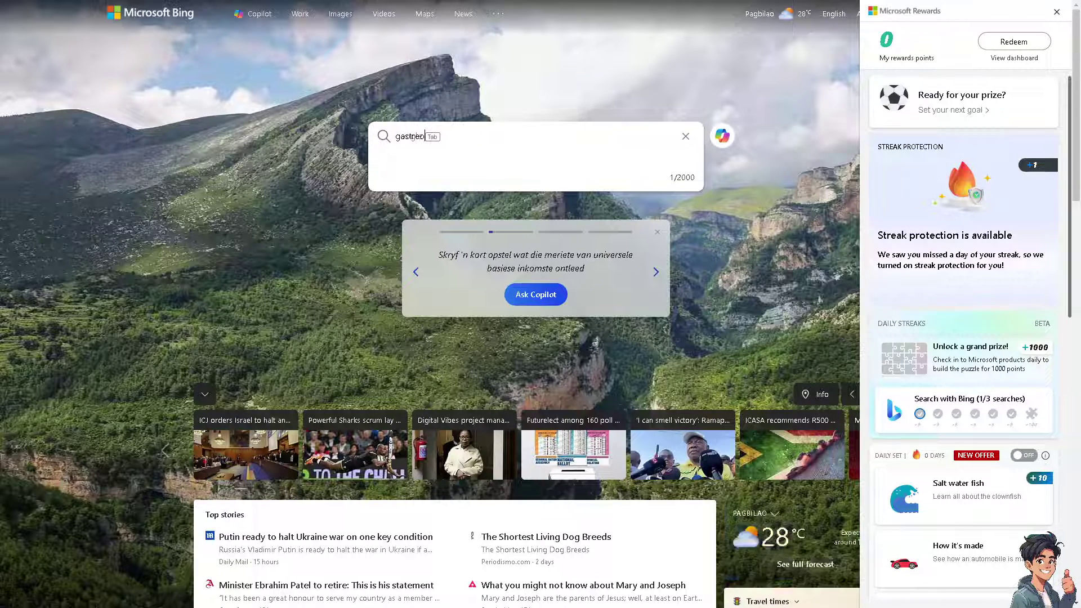
type("enterologist")
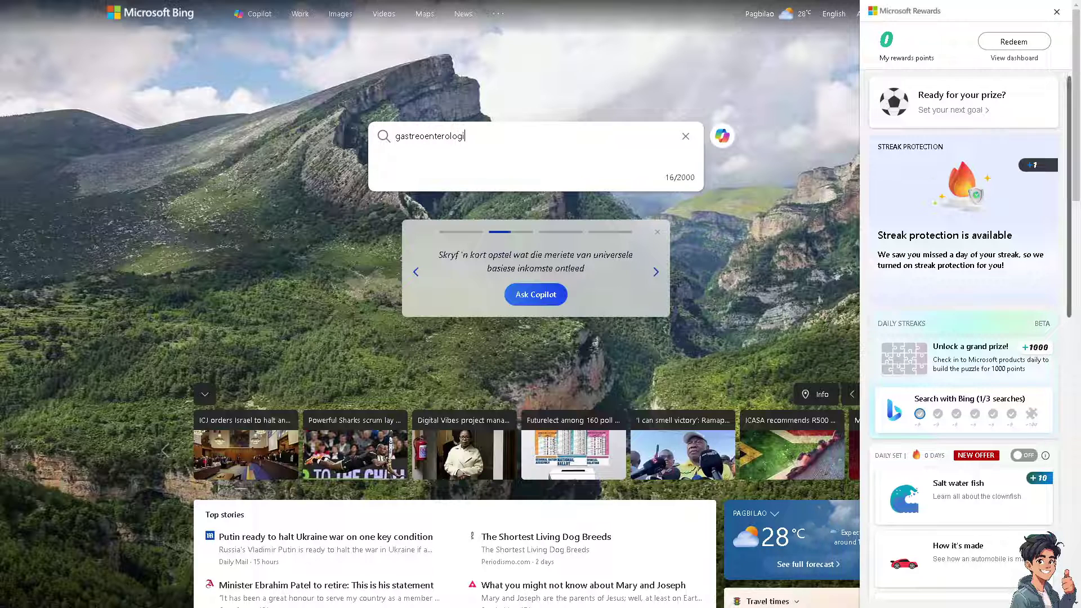